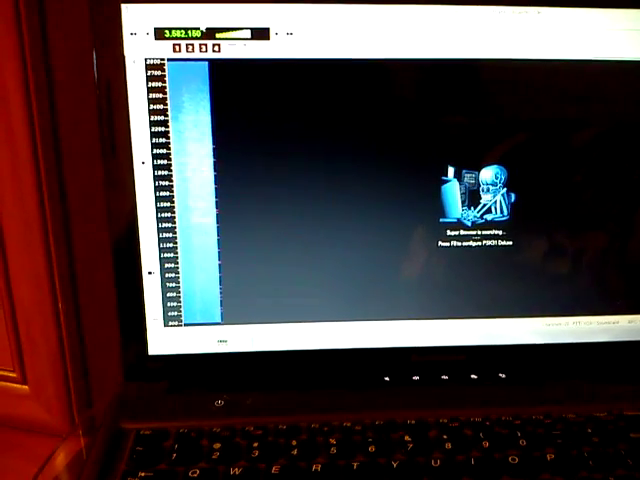
# - Pick a menu option that shows the channel tabs and frequency display, for retuning to 10.140.150
pyautogui.click(178, 47)
pyautogui.click(230, 100)
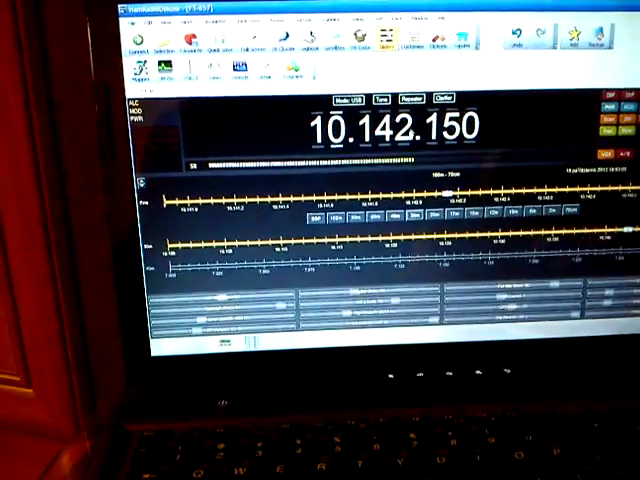
pyautogui.scroll(-1, 405, 135)
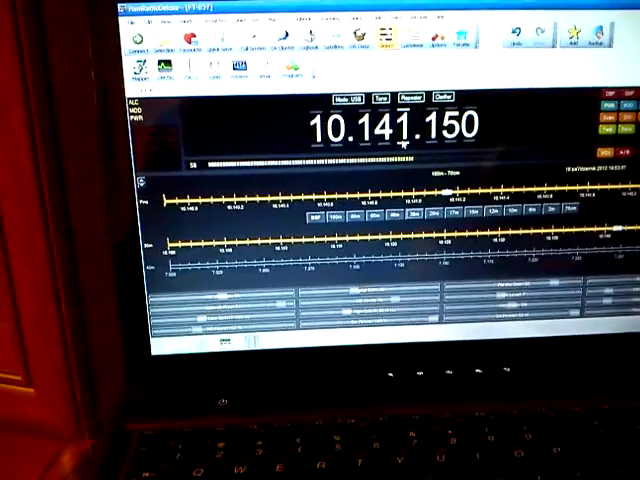
pyautogui.scroll(-1, 405, 135)
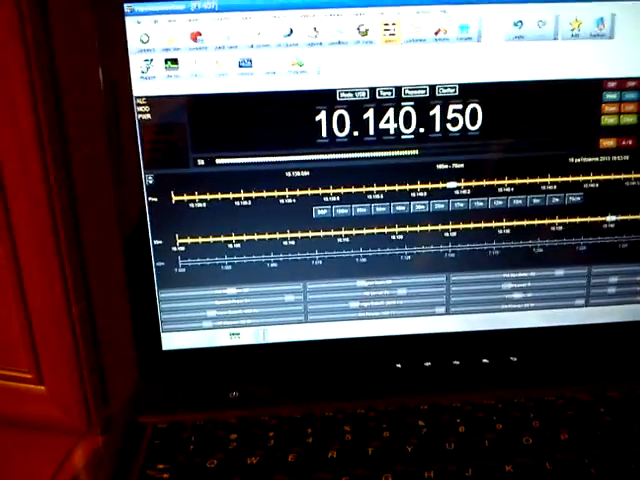